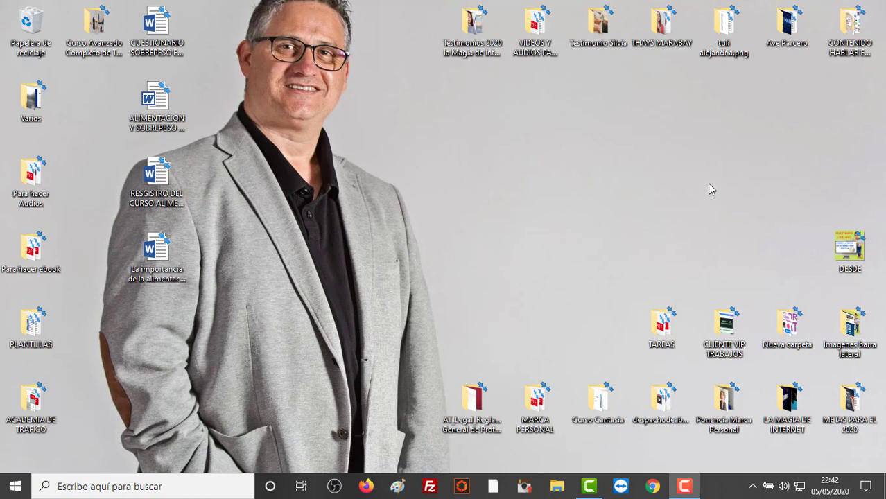
Open Google Chrome and bring up its Borrar datos de navegación dialog.
click(653, 491)
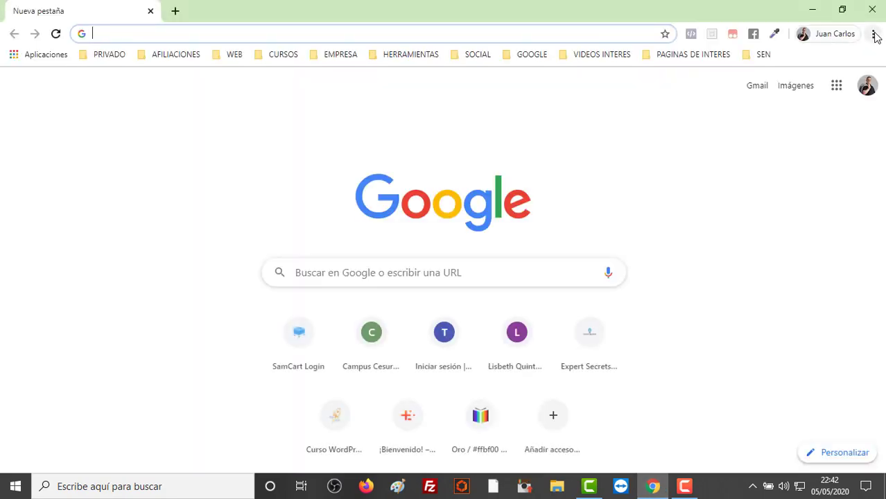
click(873, 33)
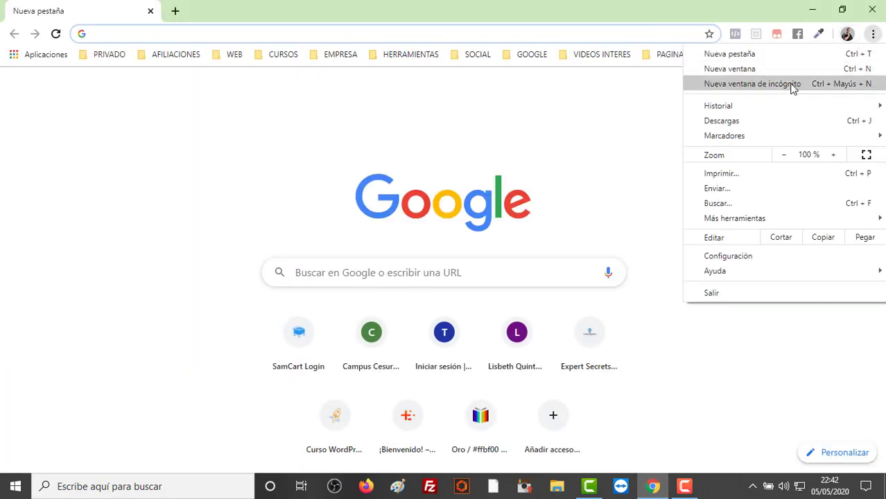
mouse_move(751, 220)
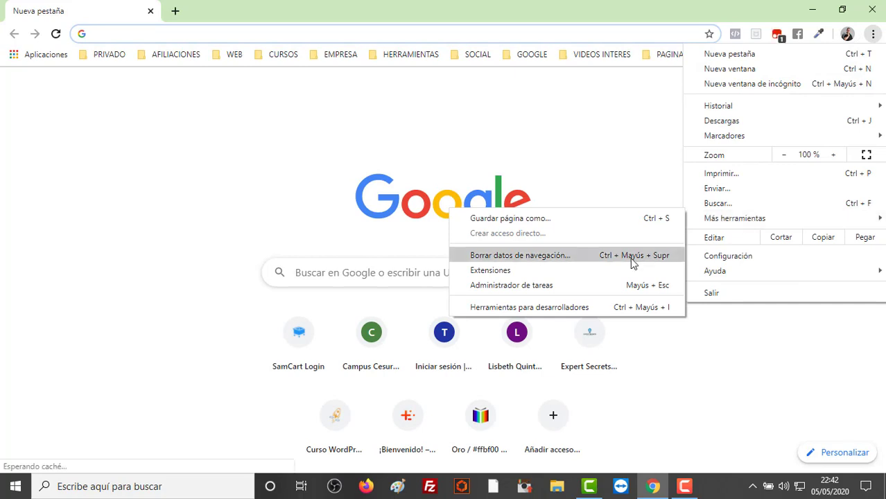
click(550, 260)
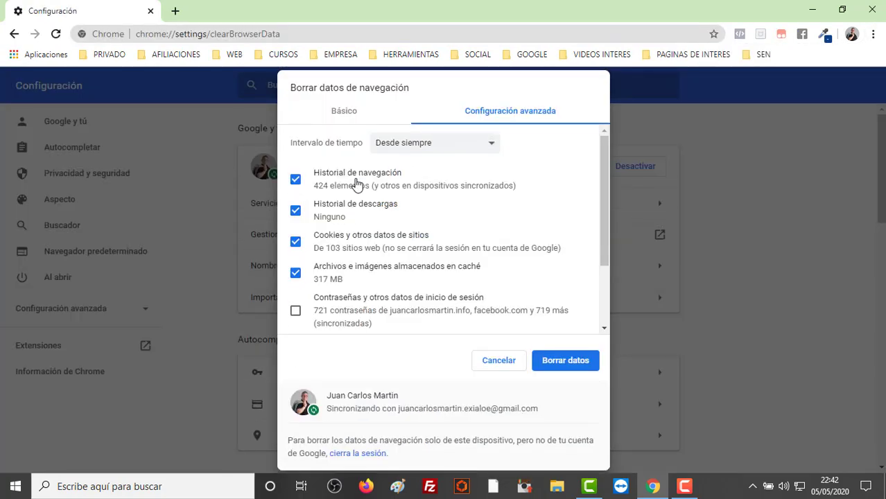
Delete the selected browsing data for the Desde siempre time range, leaving saved passwords out, and close the browser.
click(436, 145)
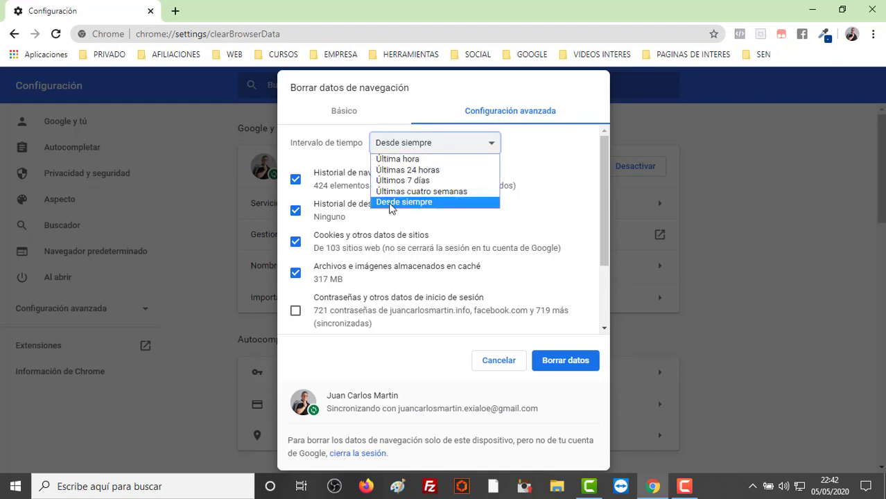
click(405, 203)
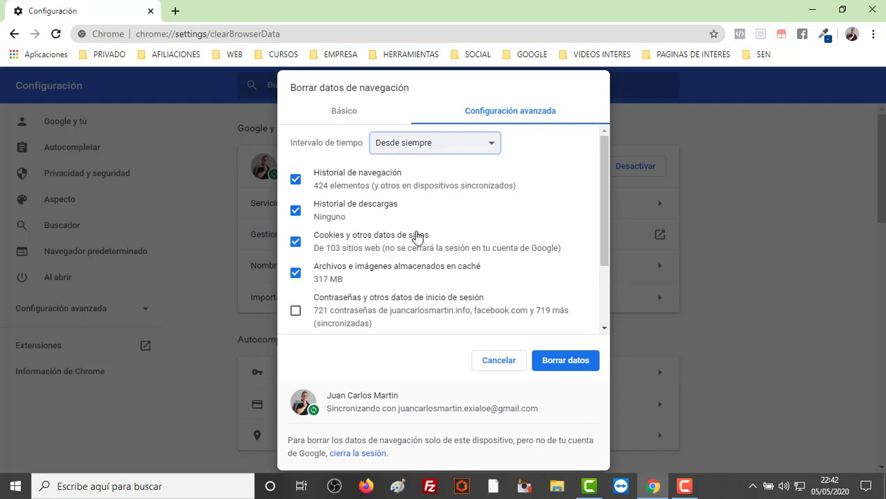
scroll(416, 235, down, 3)
scroll(388, 258, up, 3)
click(295, 181)
scroll(310, 208, down, 2)
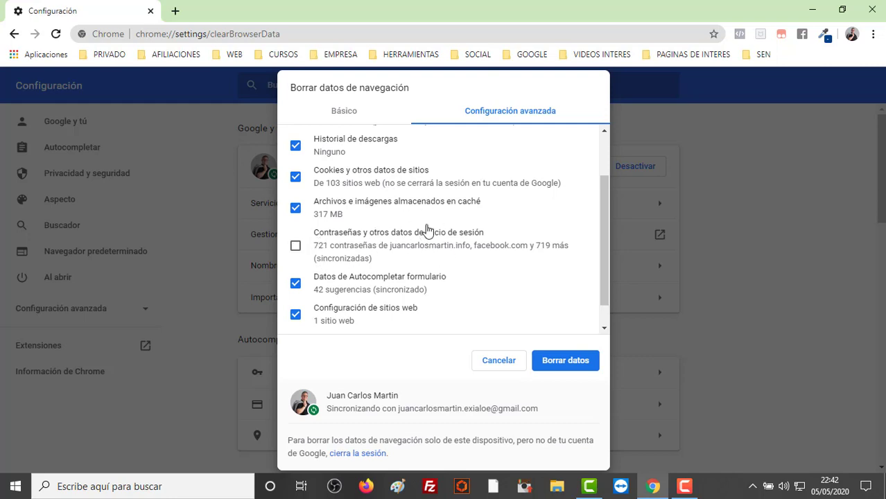
click(571, 367)
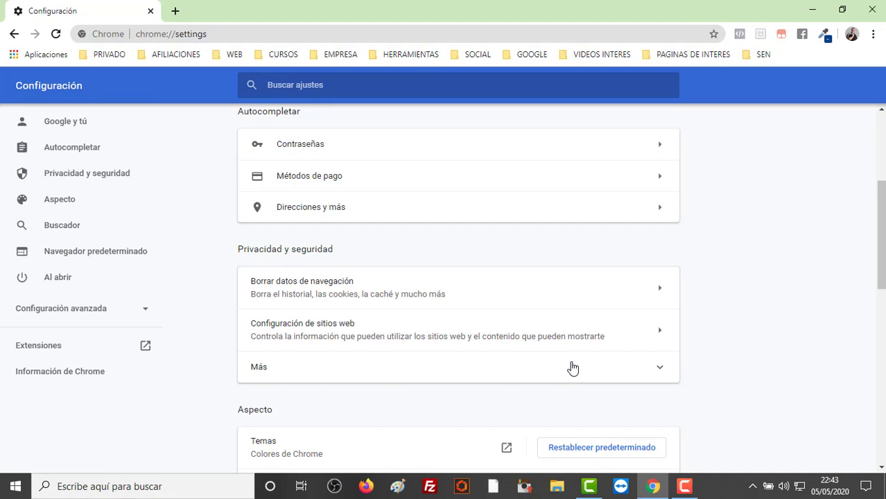
click(876, 10)
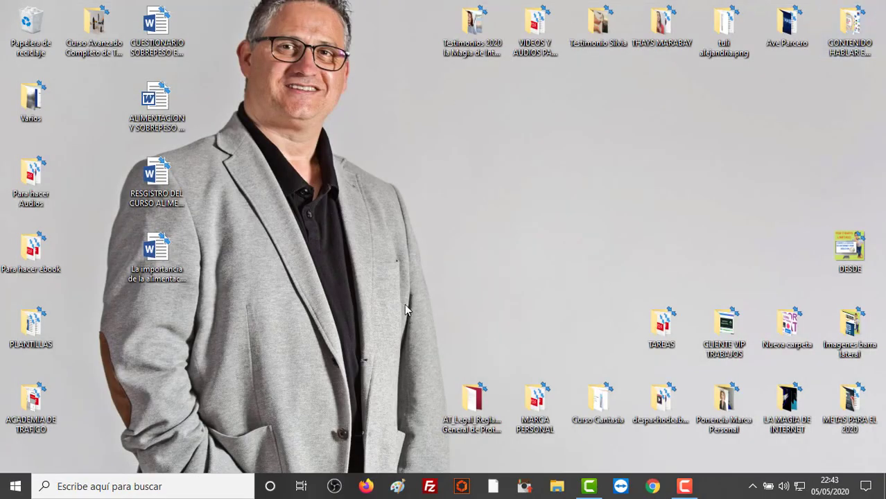
Delete all the files in the Descargas folder in File Explorer and close the window.
click(557, 488)
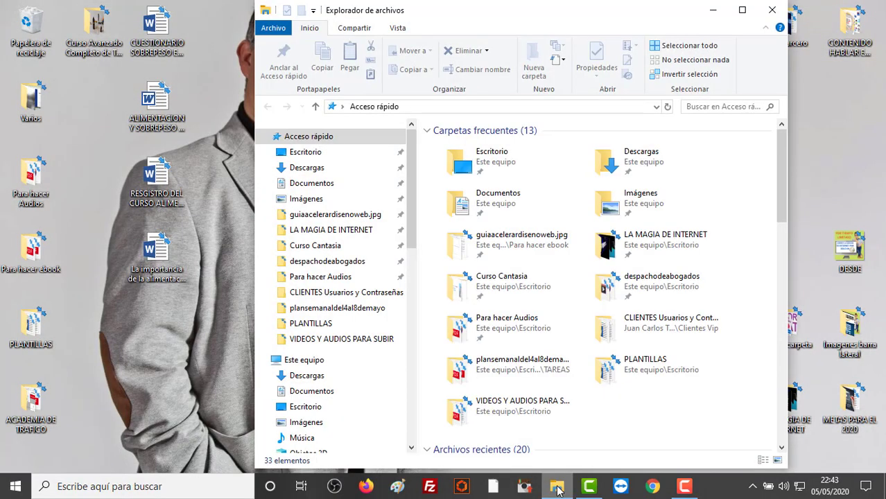
click(303, 173)
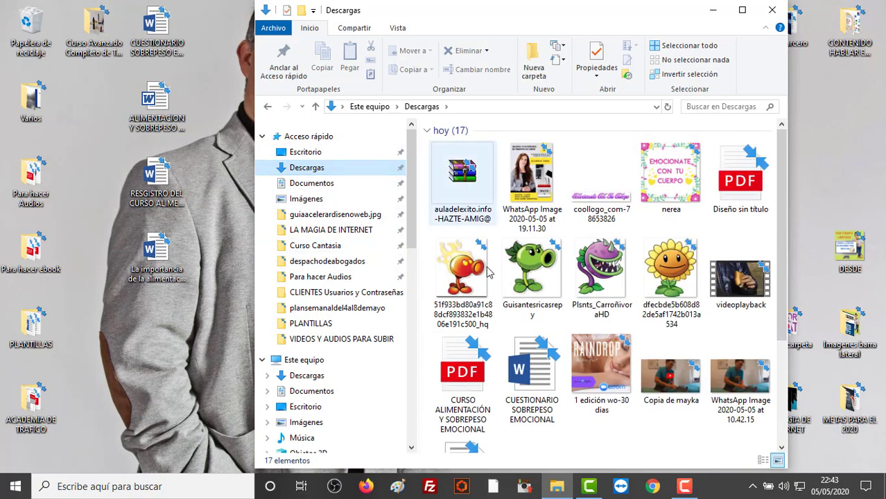
scroll(572, 309, down, 2)
scroll(579, 313, up, 2)
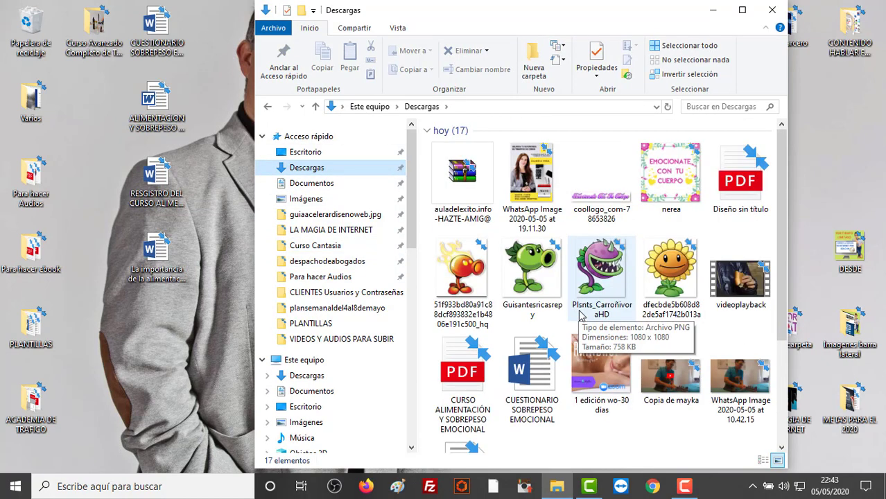
scroll(581, 316, down, 2)
drag(444, 444, 743, 118)
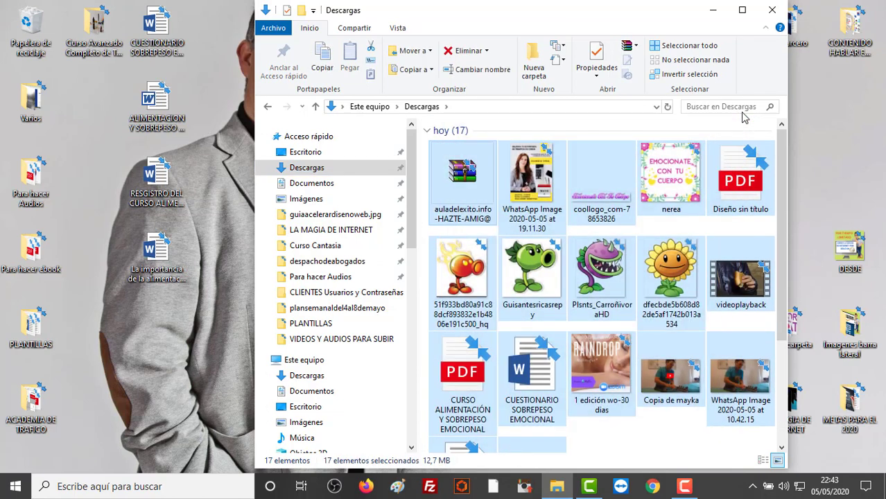
key(Delete)
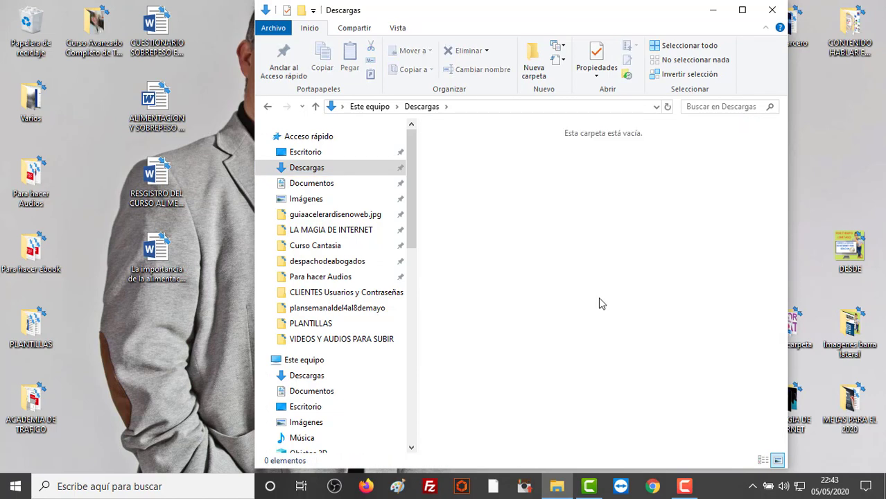
click(772, 11)
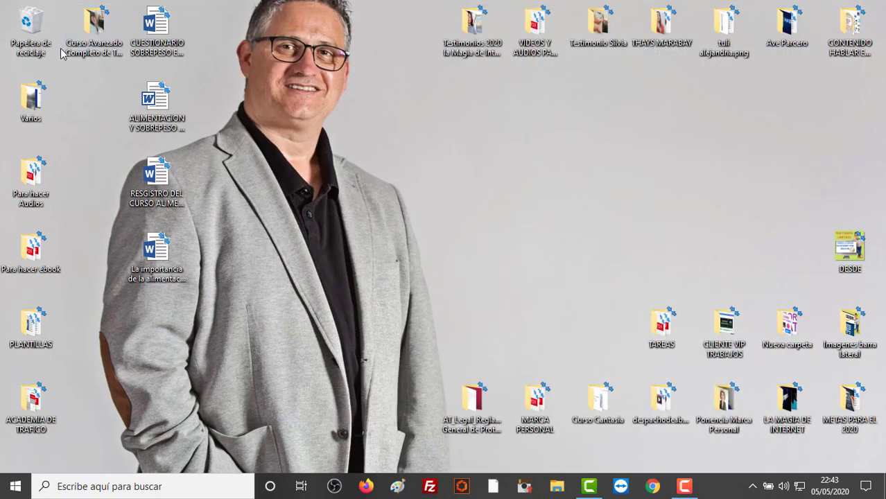
Permanently delete every item in the Papelera de reciclaje and close its window.
double_click(36, 42)
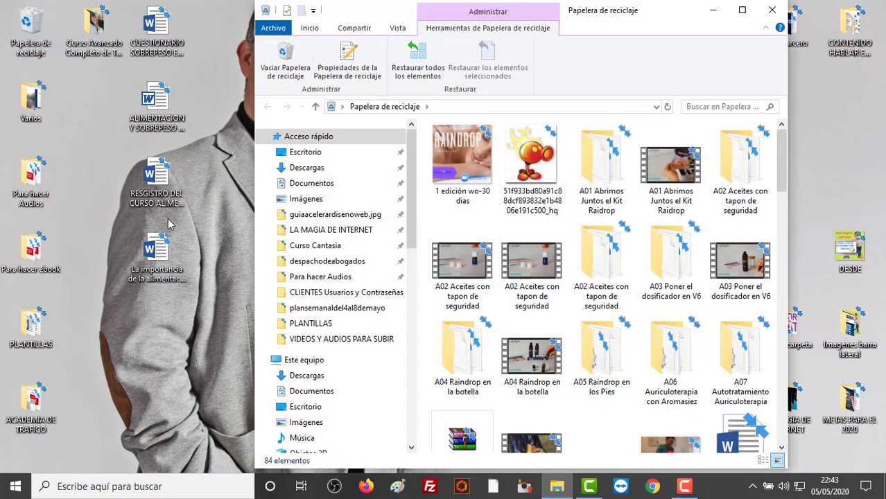
click(741, 10)
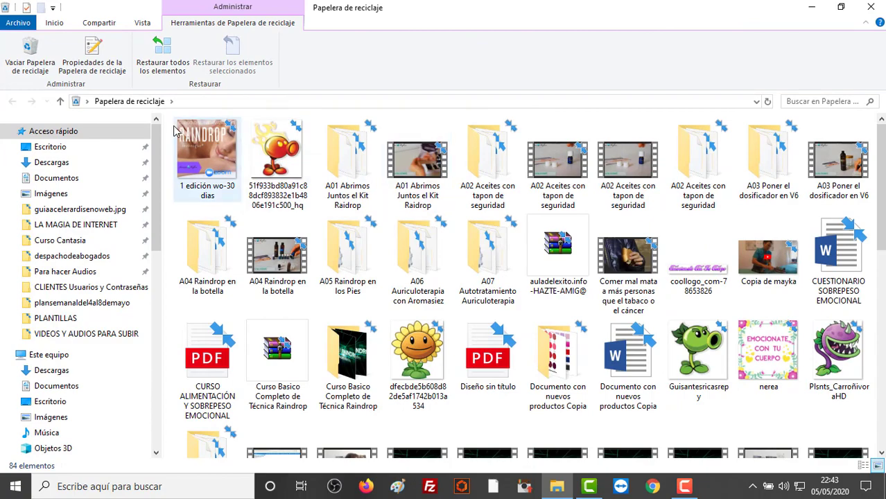
drag(167, 122, 863, 471)
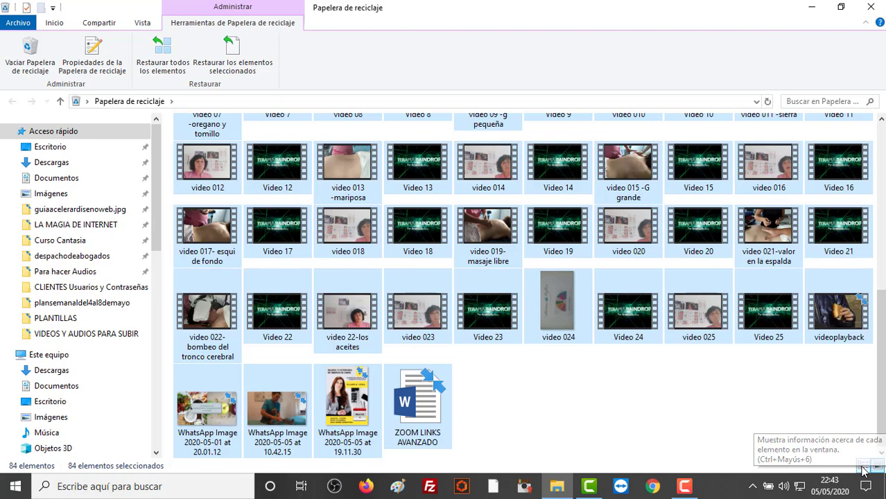
key(Delete)
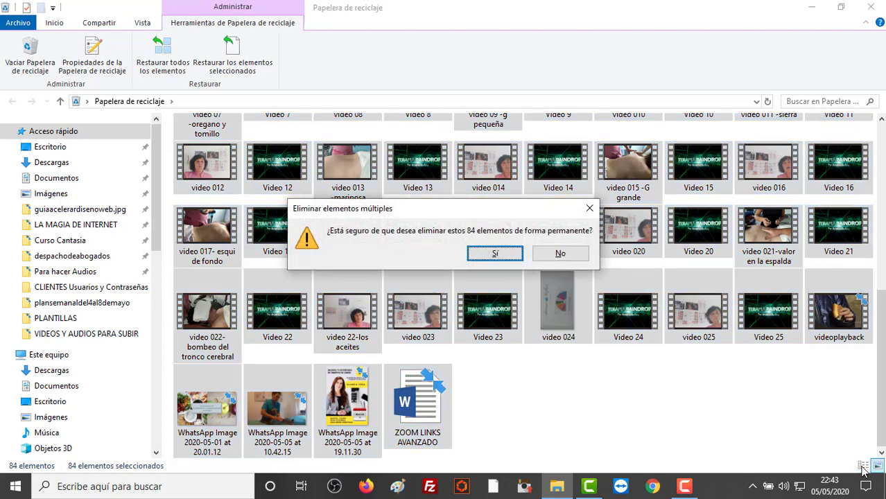
key(Return)
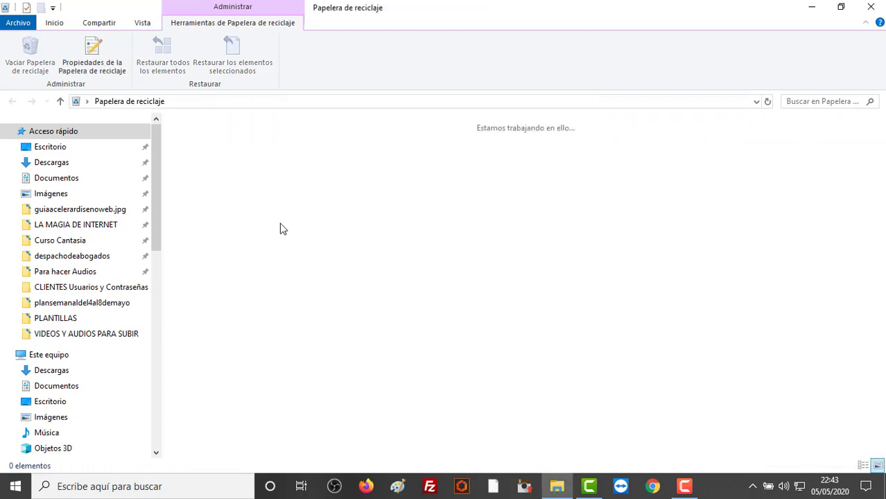
click(870, 7)
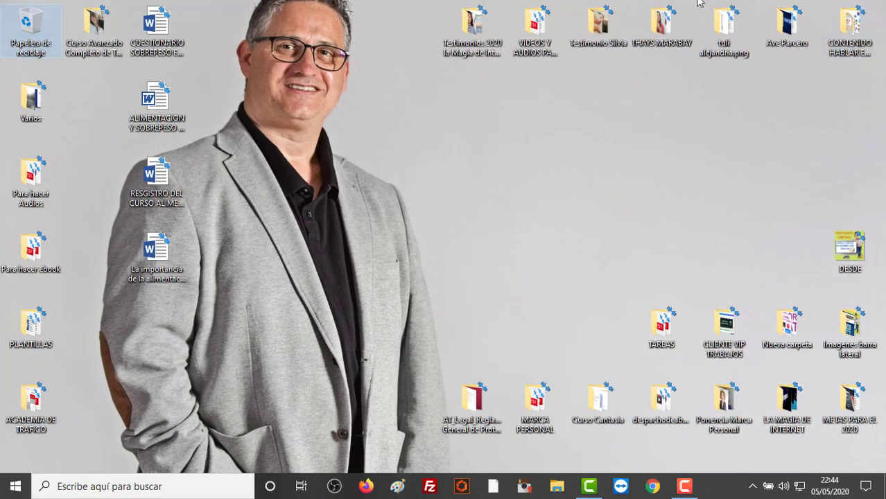
Open Liberador de espacio en disco and scan the drive Acer (C:) for removable files.
click(117, 489)
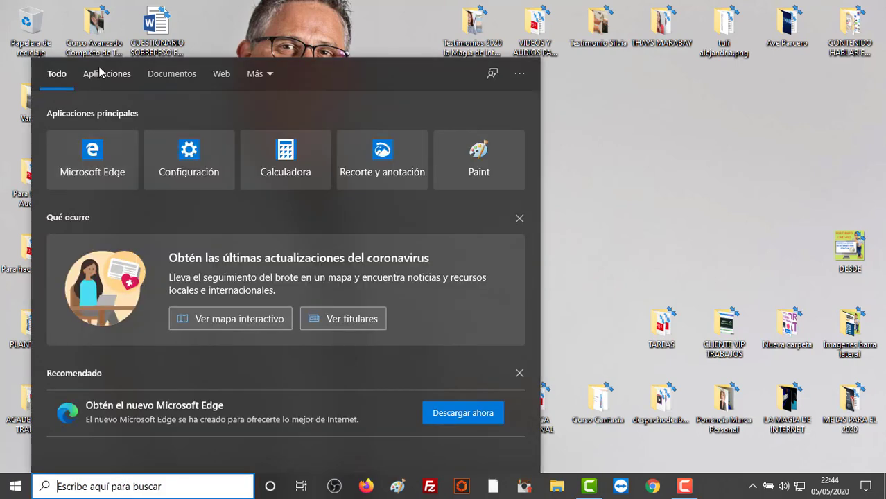
click(104, 76)
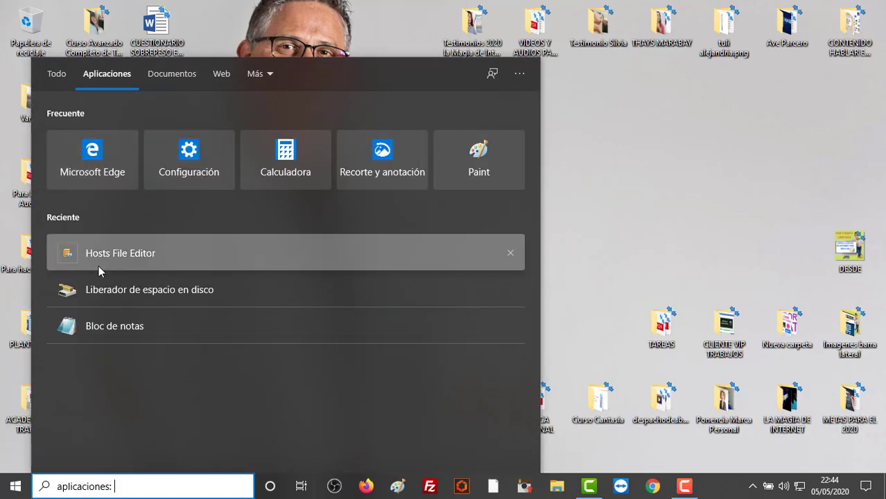
click(186, 290)
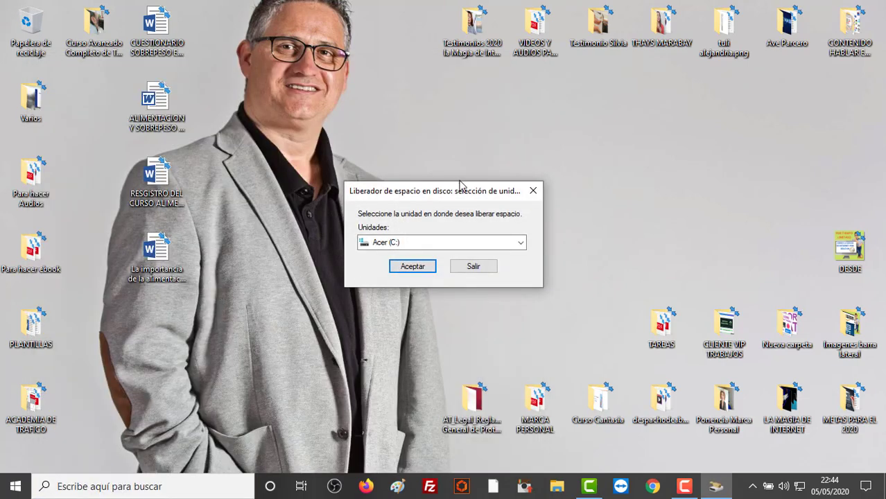
click(410, 267)
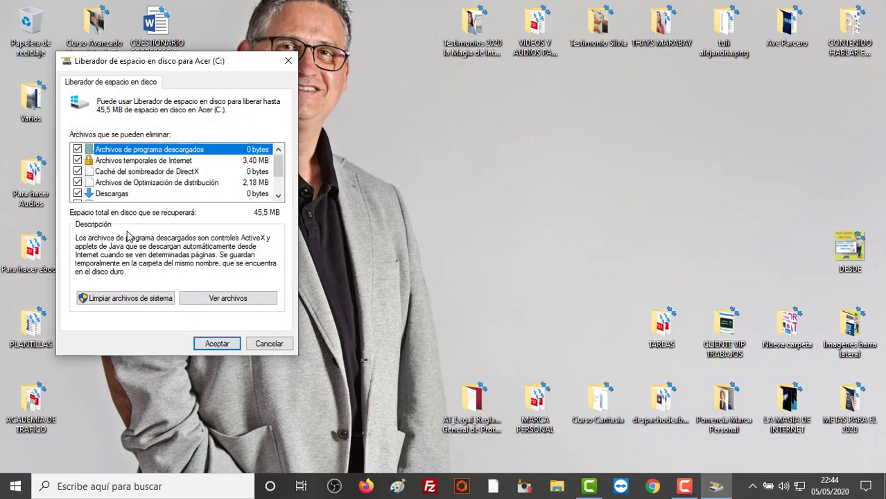
Review the removable file categories and rescan drive Acer (C:) with system files included.
scroll(119, 158, down, 1)
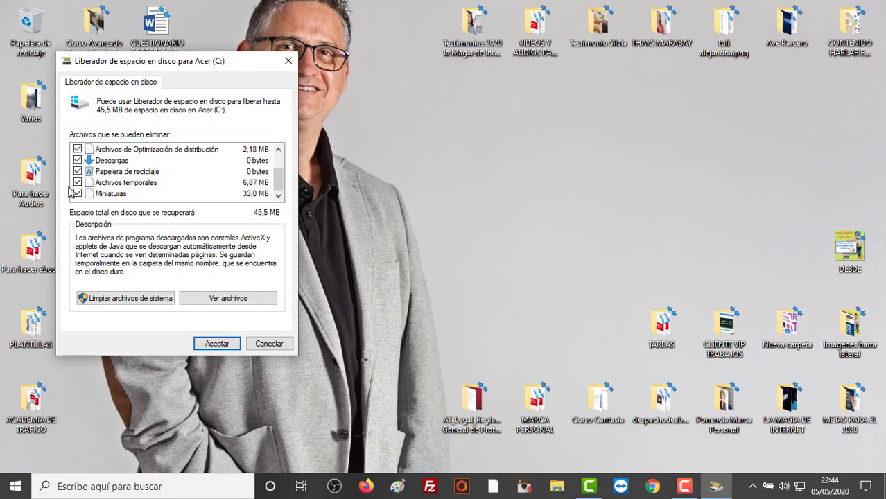
scroll(72, 190, up, 1)
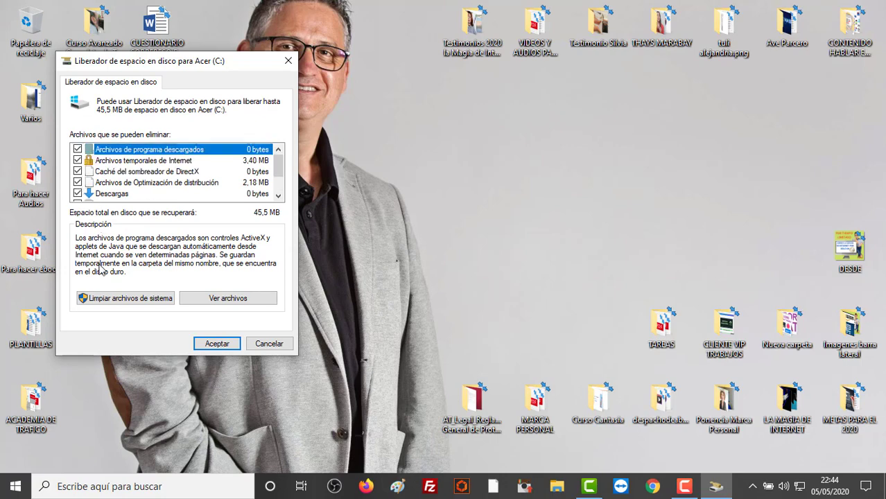
click(117, 299)
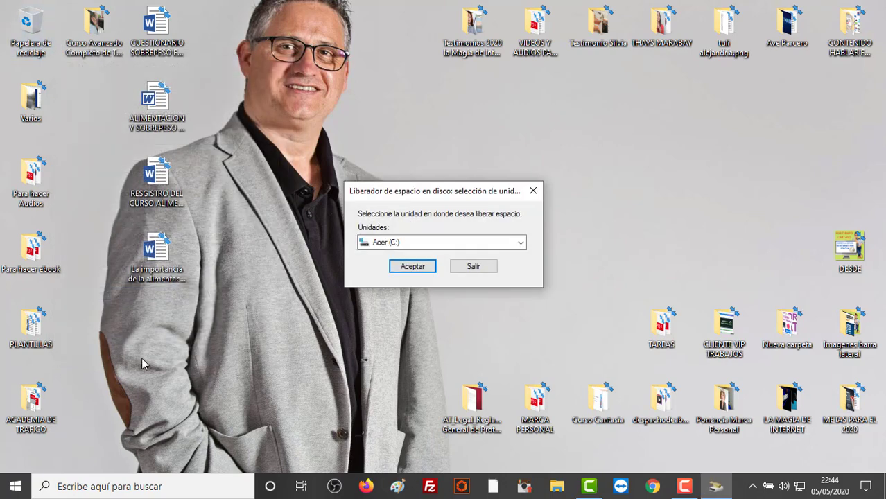
click(412, 273)
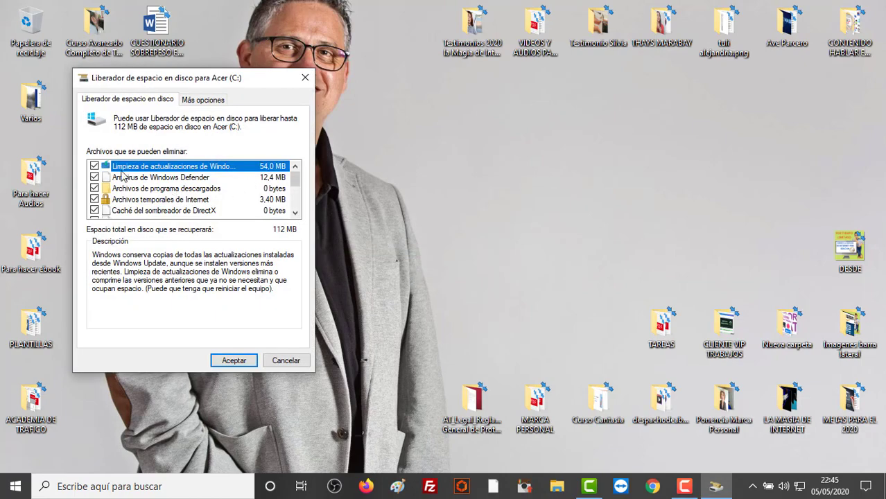
Check the listed categories, including Windows updates and thumbnails, and permanently delete the selected files from Acer (C:).
scroll(97, 189, down, 3)
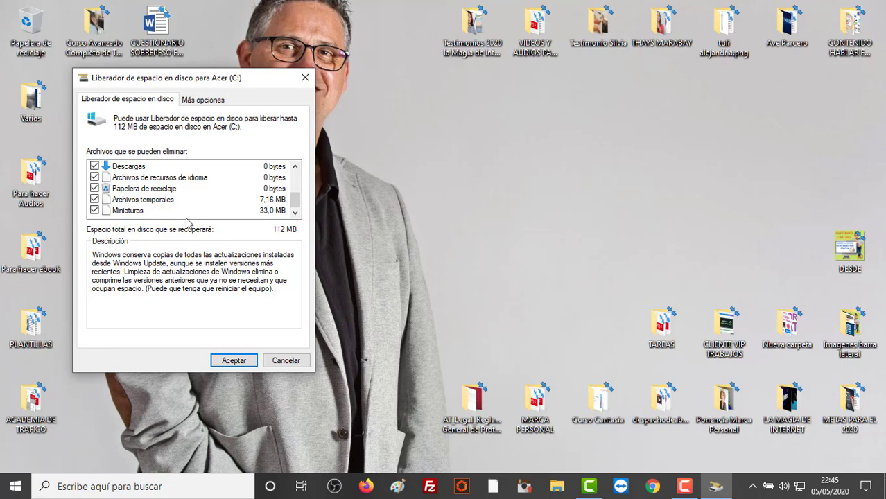
scroll(186, 211, up, 3)
scroll(185, 218, down, 2)
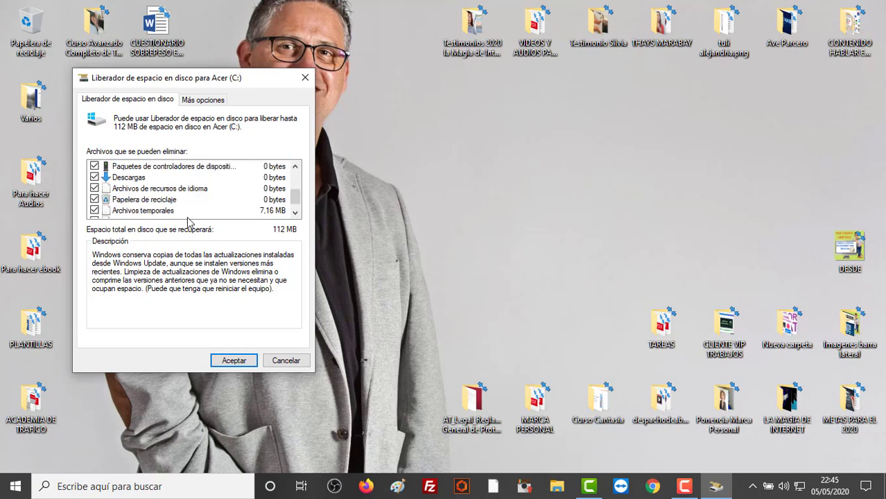
scroll(187, 221, down, 1)
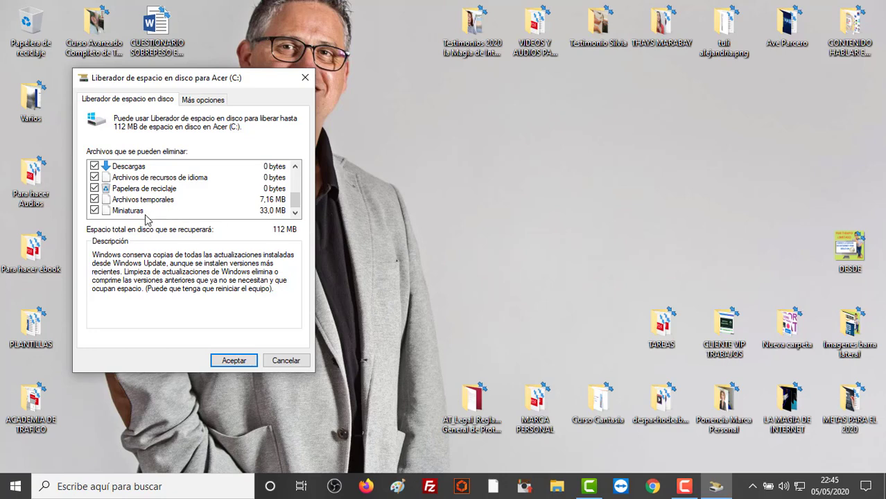
click(229, 361)
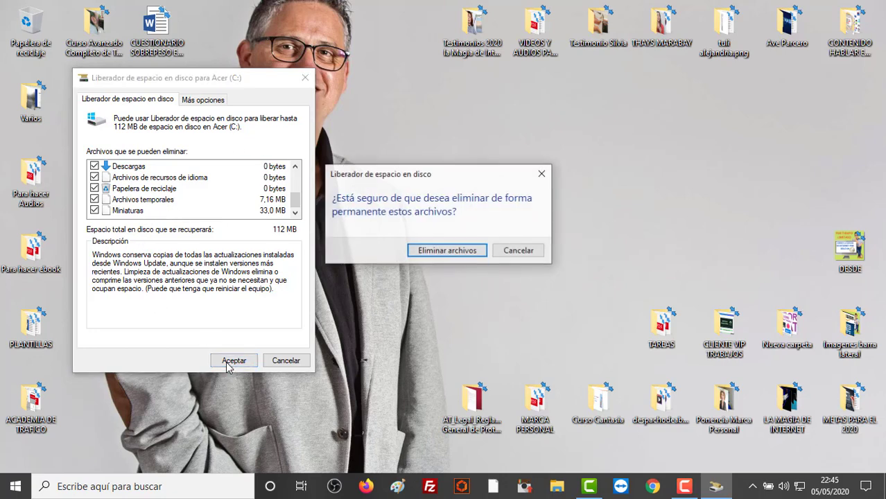
click(447, 251)
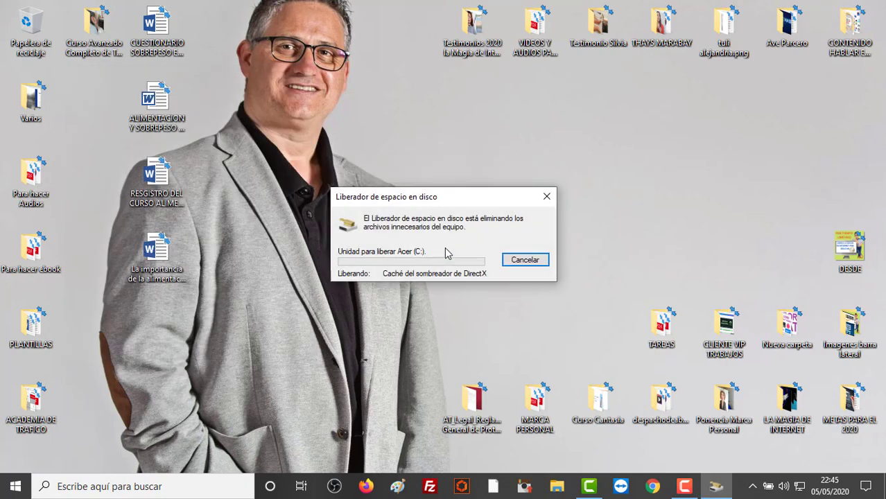